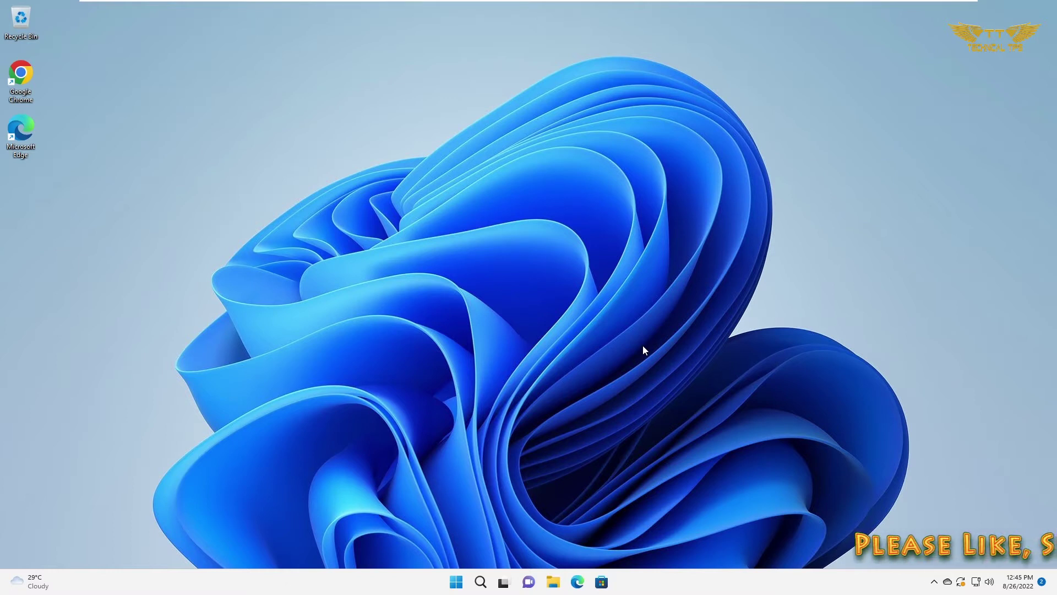
Step: Launch Settings from the Start menu, maximize it, and go to the Accounts page
click(458, 586)
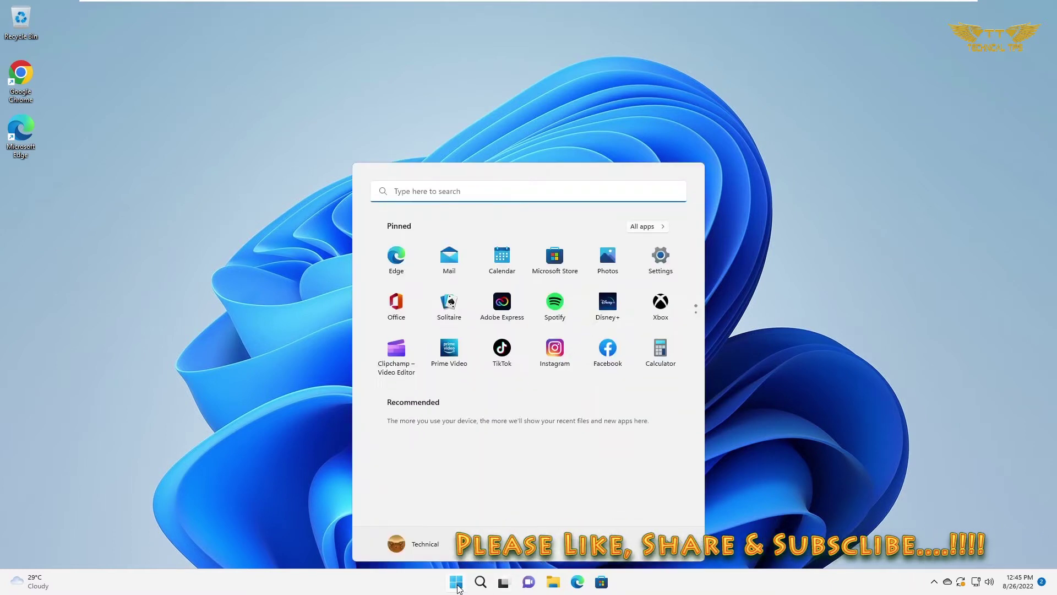
click(660, 263)
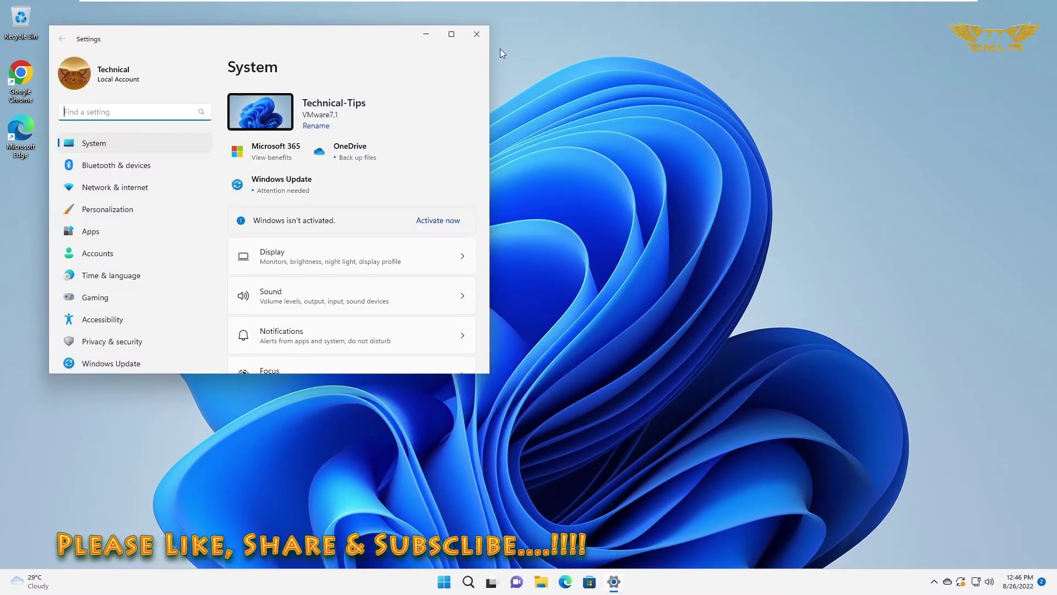
click(452, 34)
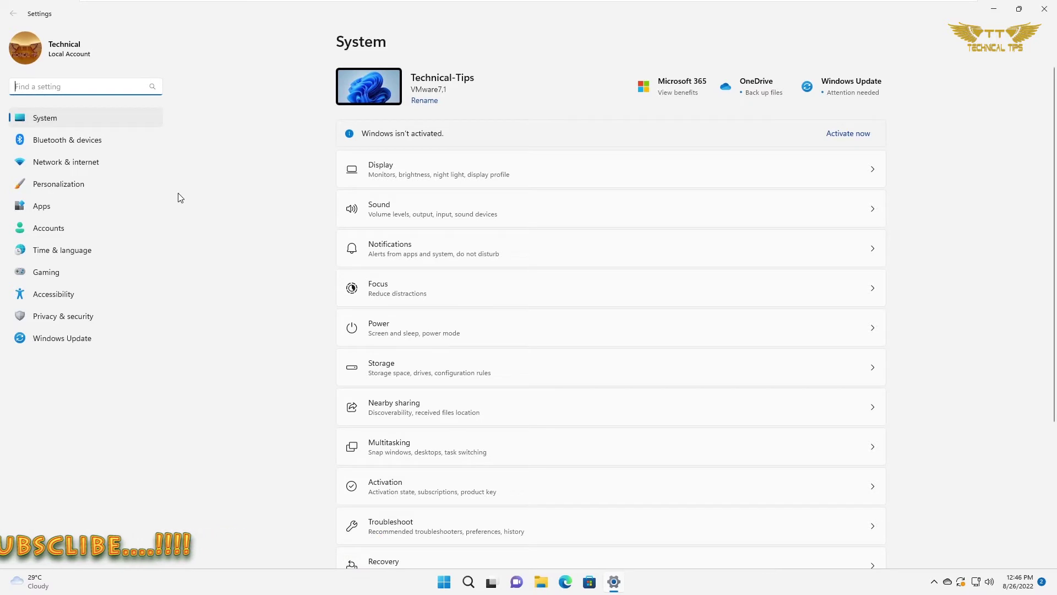
click(63, 230)
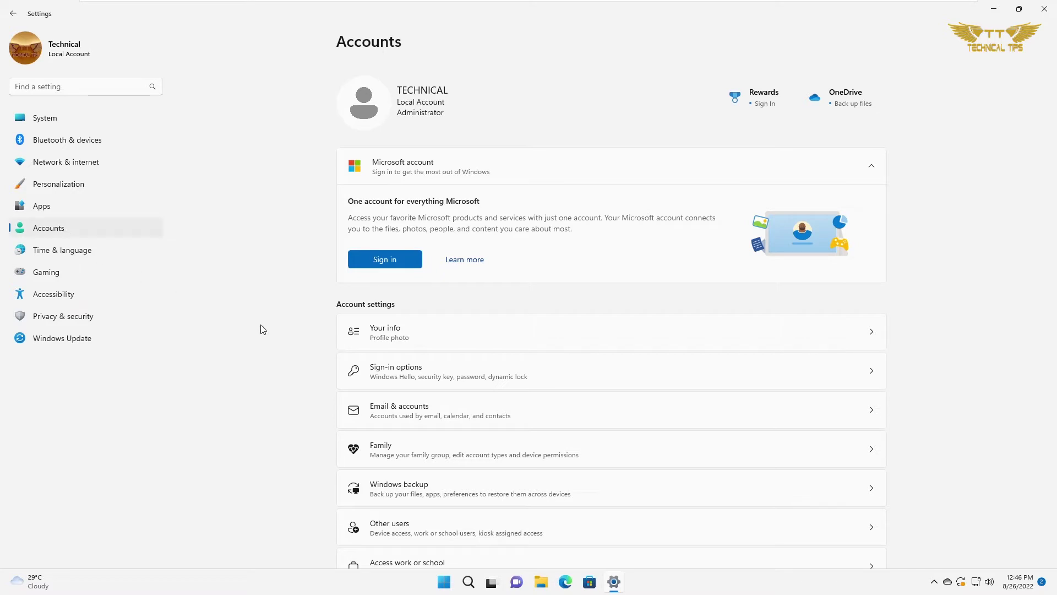
Step: In Sign-in options, expand Picture password and Password, then begin adding a password
click(395, 374)
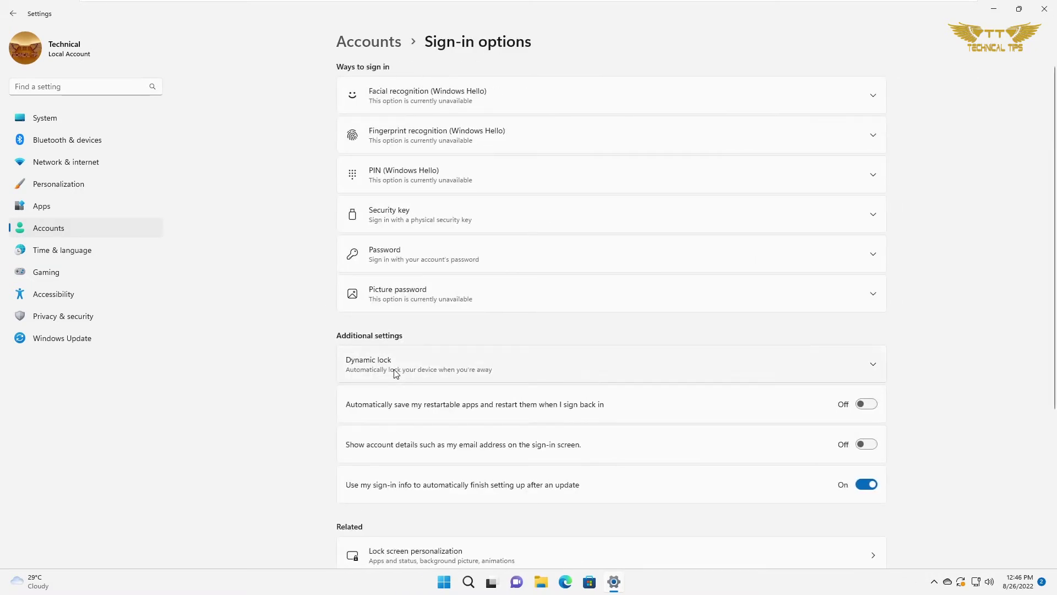
click(424, 297)
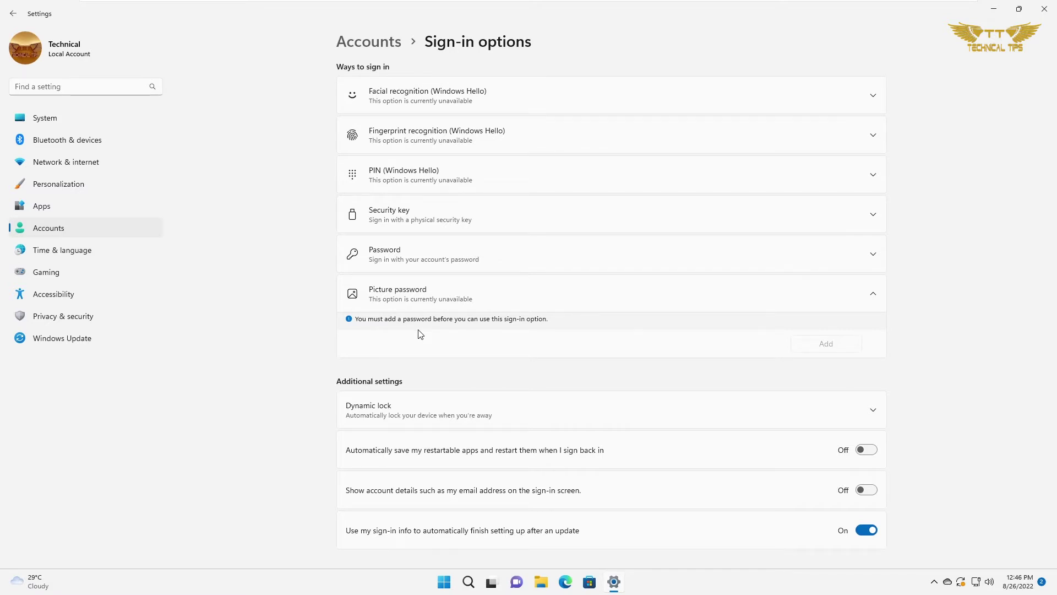
click(429, 261)
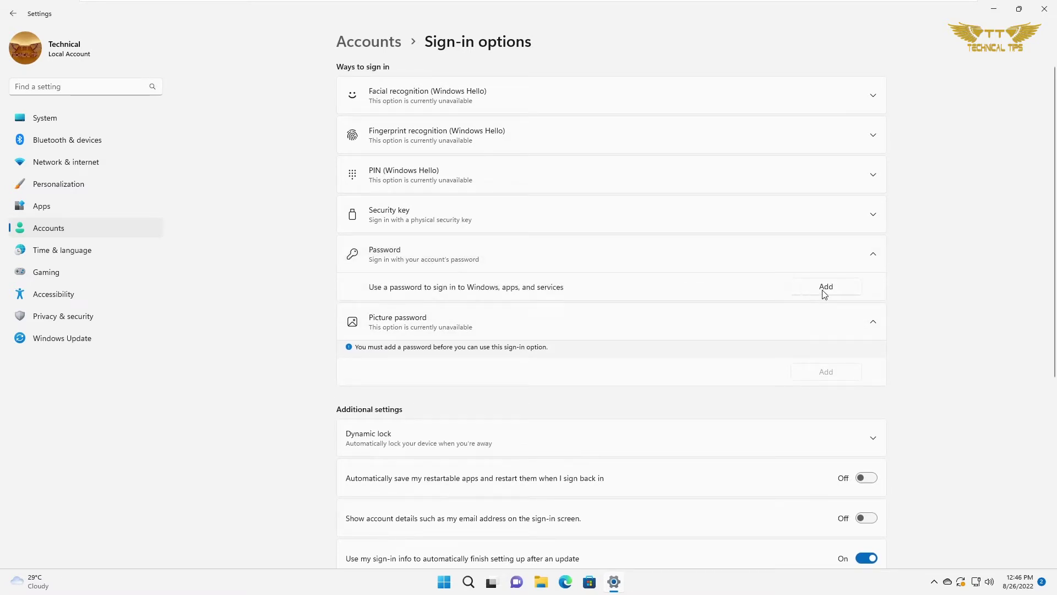
click(825, 290)
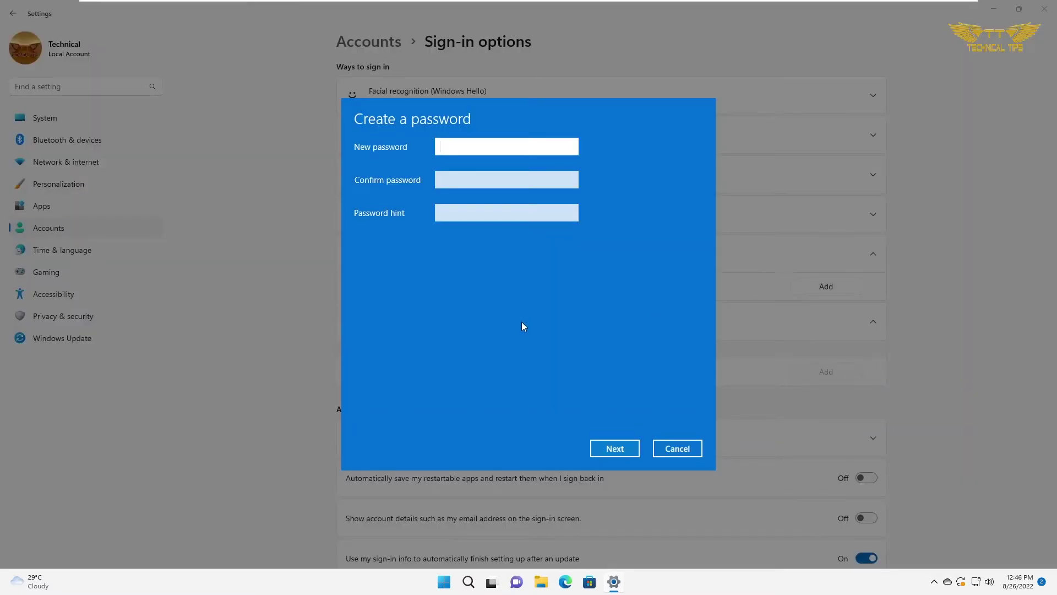
Step: Enter and confirm a new account password with the hint 'numbers', and finish creating it
text(••)
click(489, 186)
text(•)
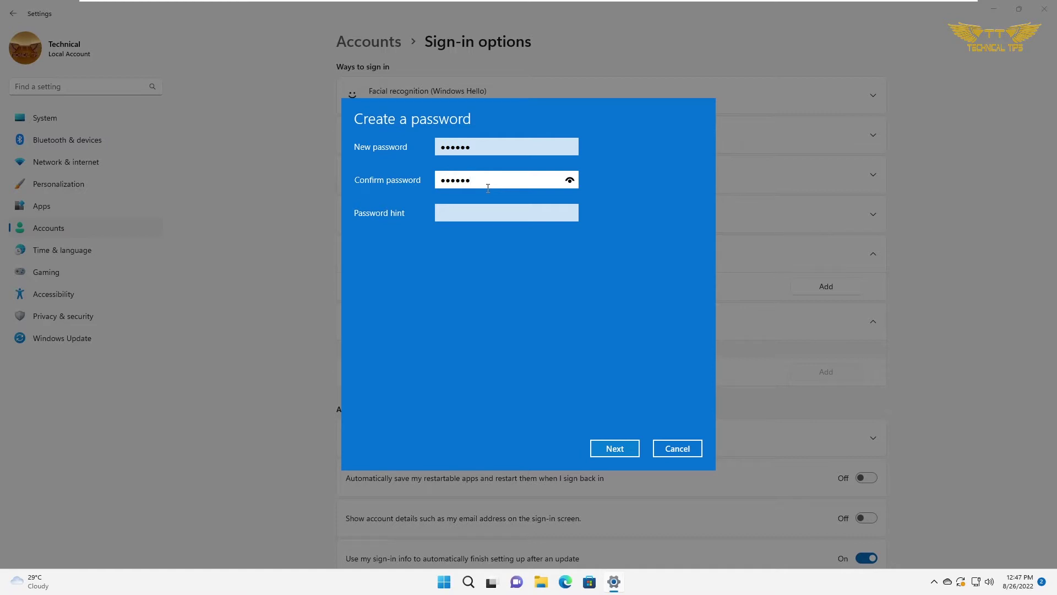
click(501, 219)
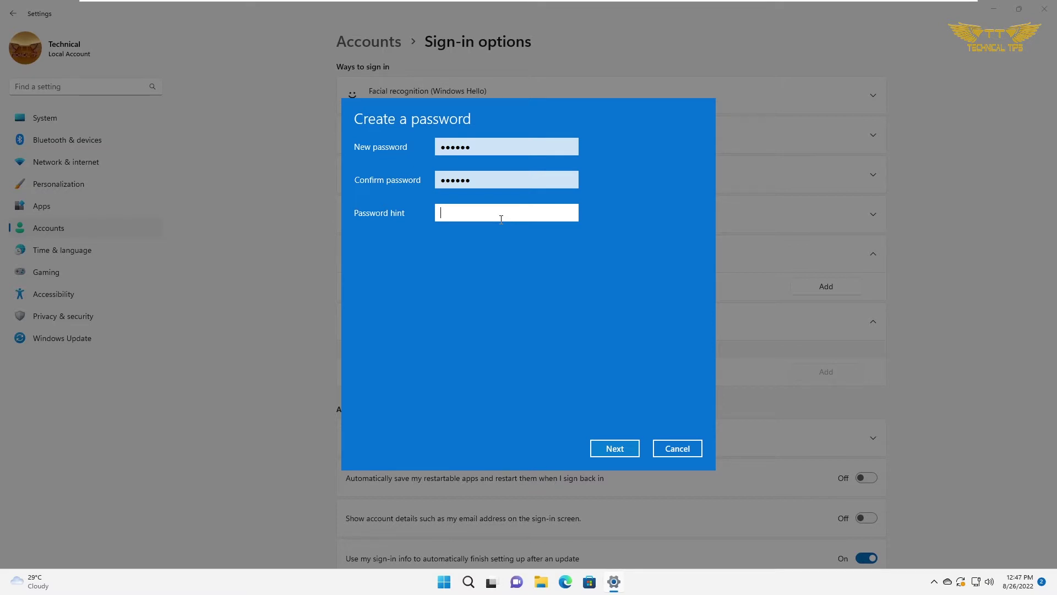
text(numbers)
click(630, 453)
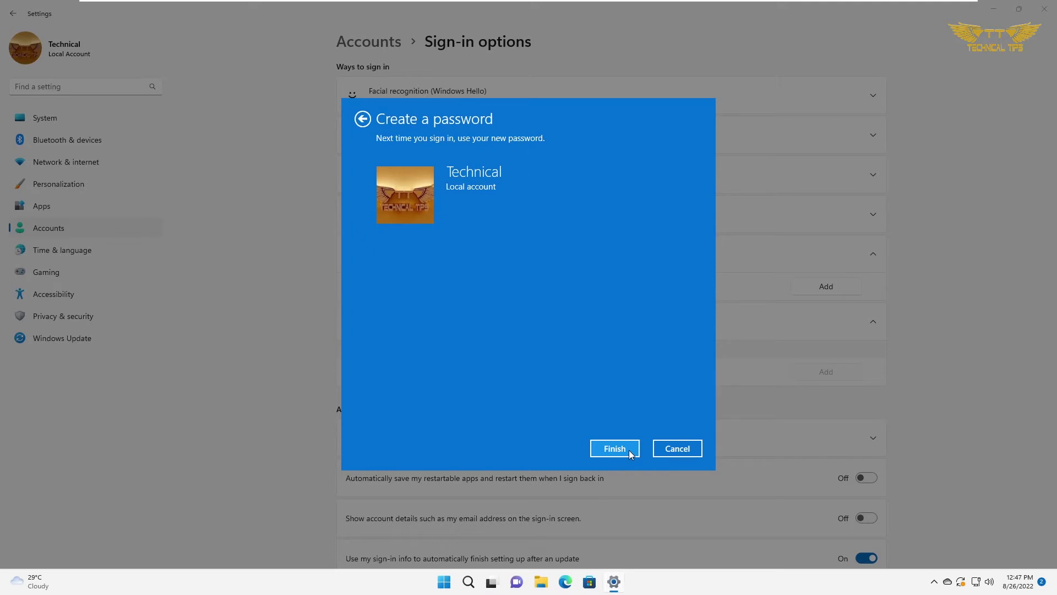
click(630, 452)
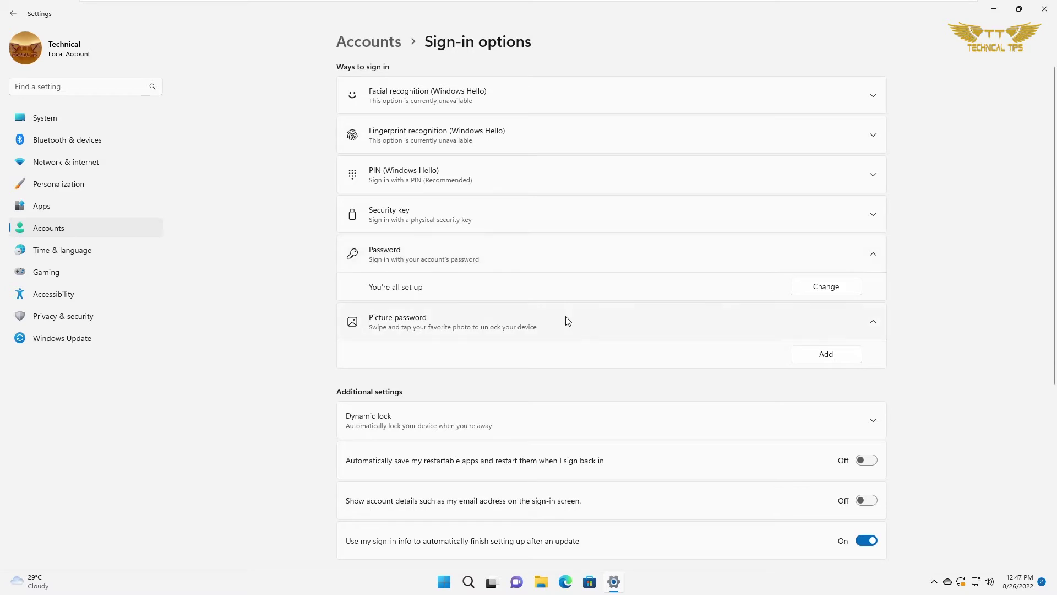
Step: Re-expand the Picture password option and launch its setup wizard with Add
click(451, 327)
click(451, 327)
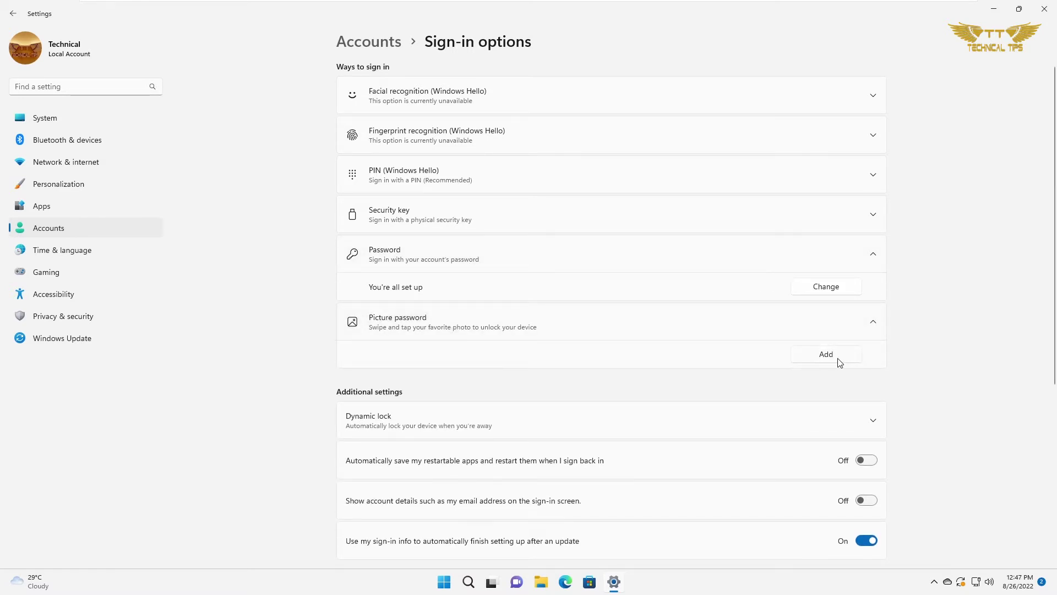
click(838, 358)
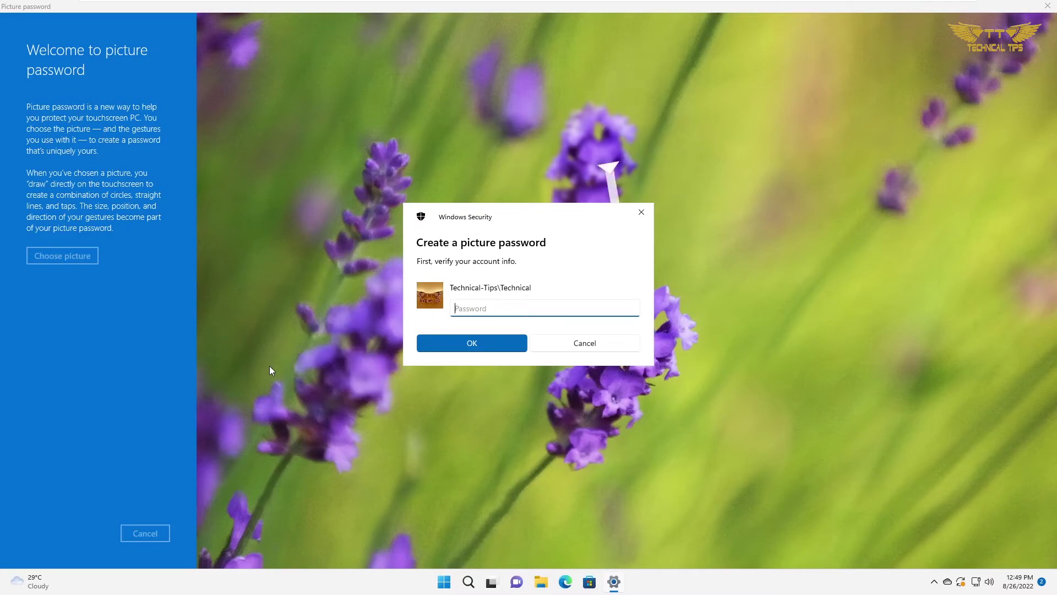
Step: Verify the account password, then load the Desktop bird image '1200' as the picture
text(••••••)
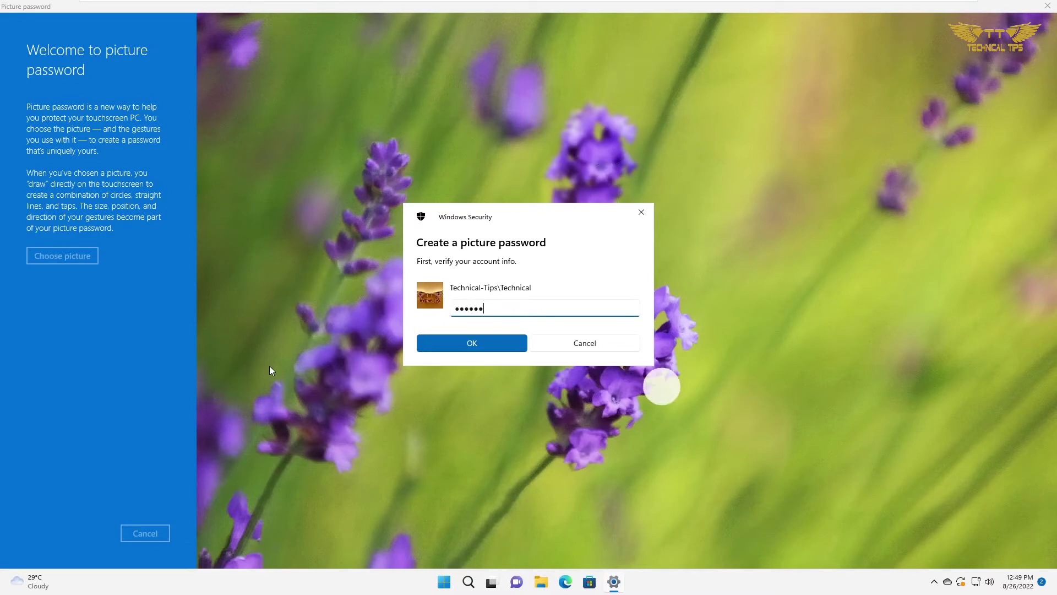
click(469, 345)
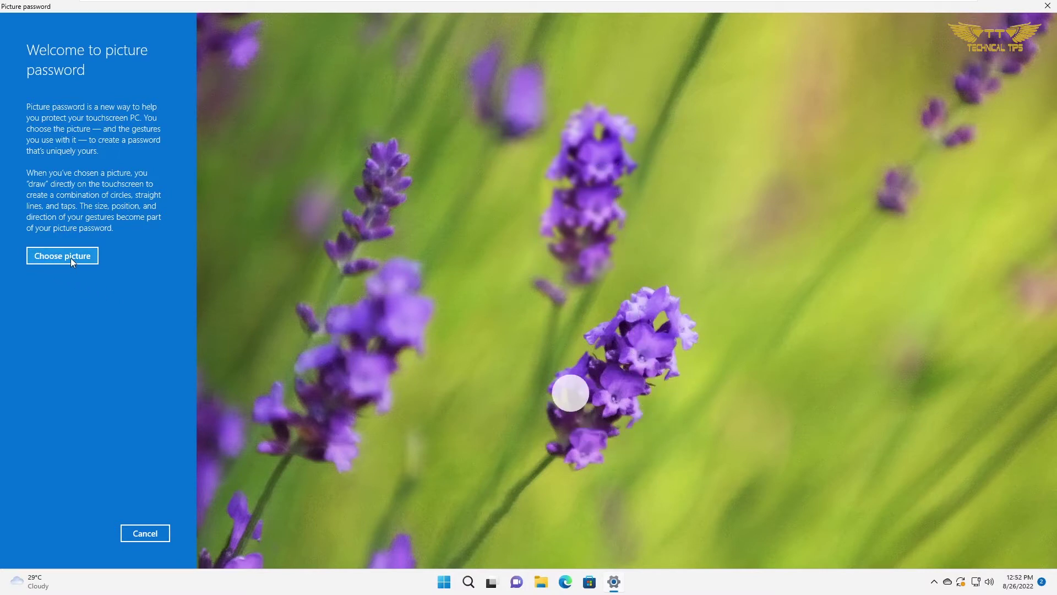
click(70, 257)
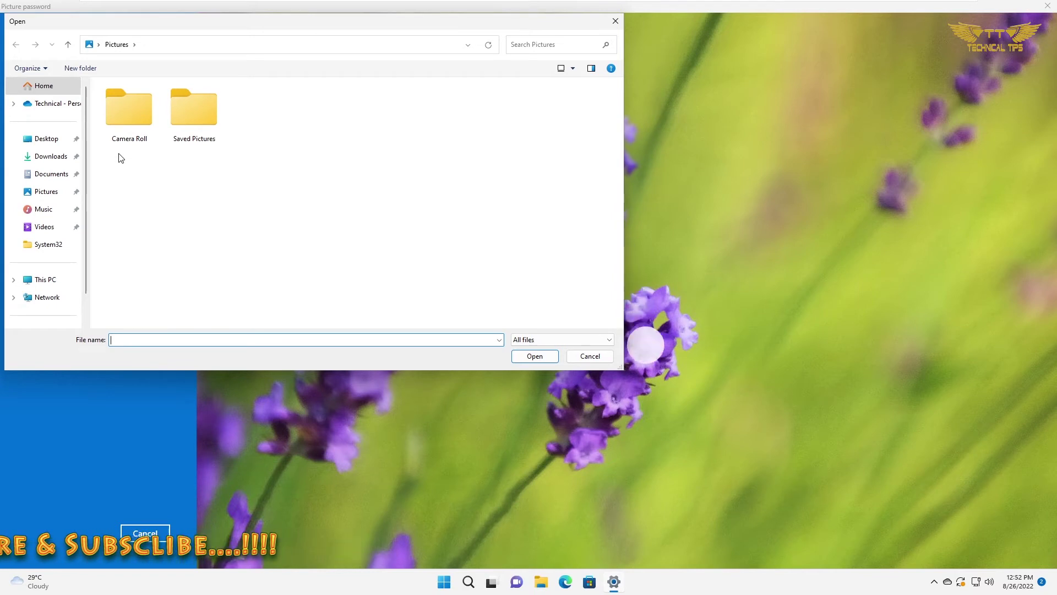
click(46, 139)
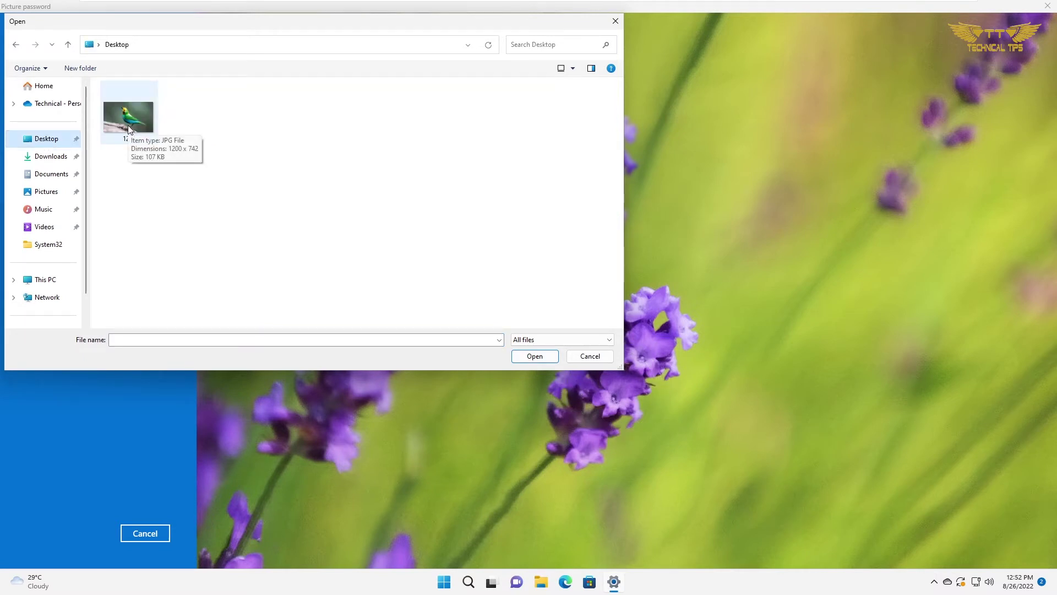
click(128, 118)
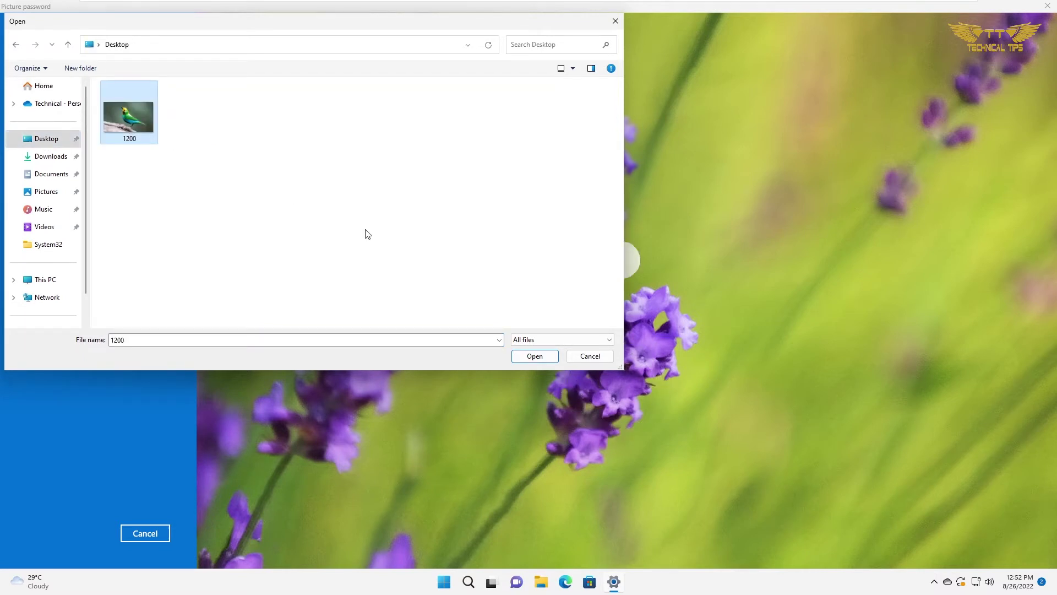
click(535, 357)
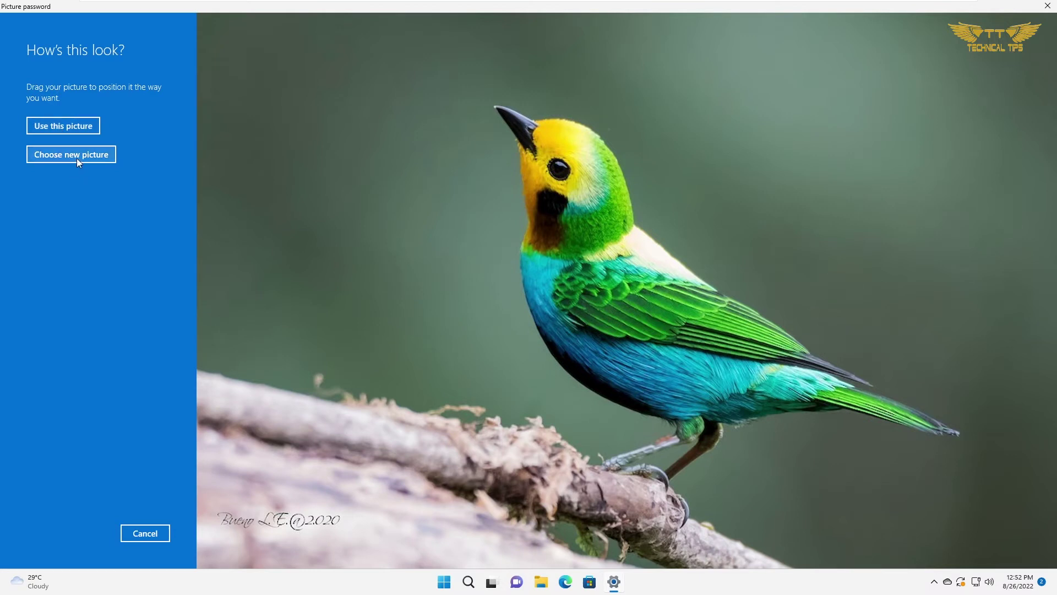
Step: Accept the bird photo, tap beak tip, eye and leg as gestures, confirm them, and finish
click(65, 127)
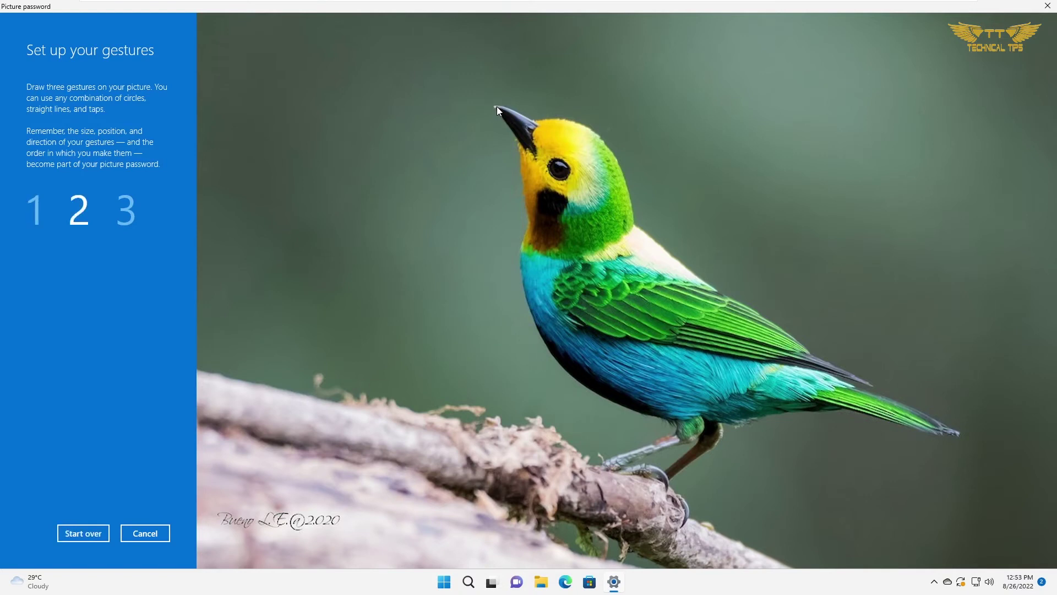
click(563, 171)
click(697, 430)
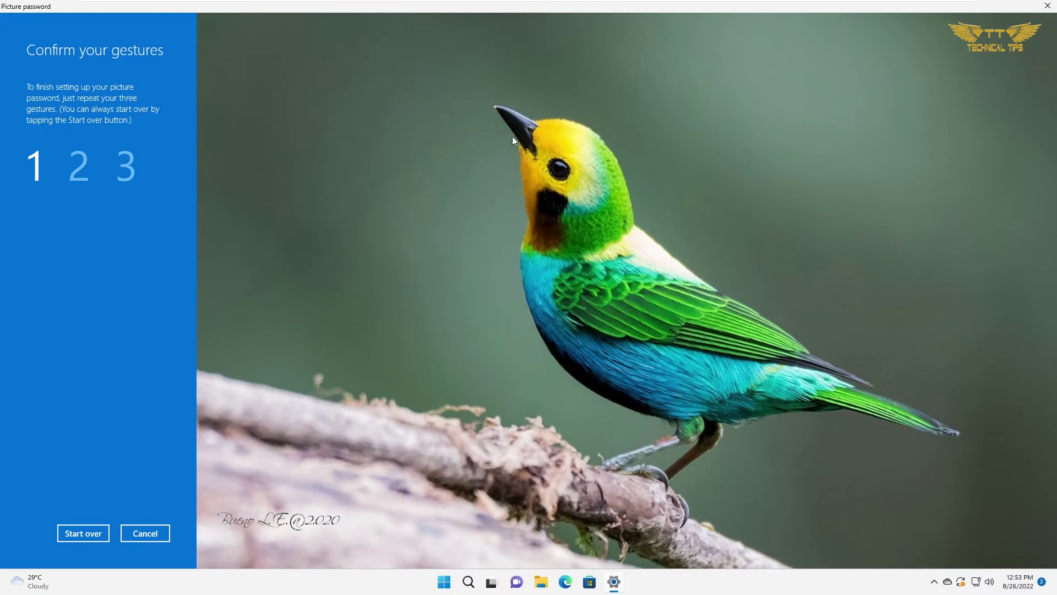
click(500, 108)
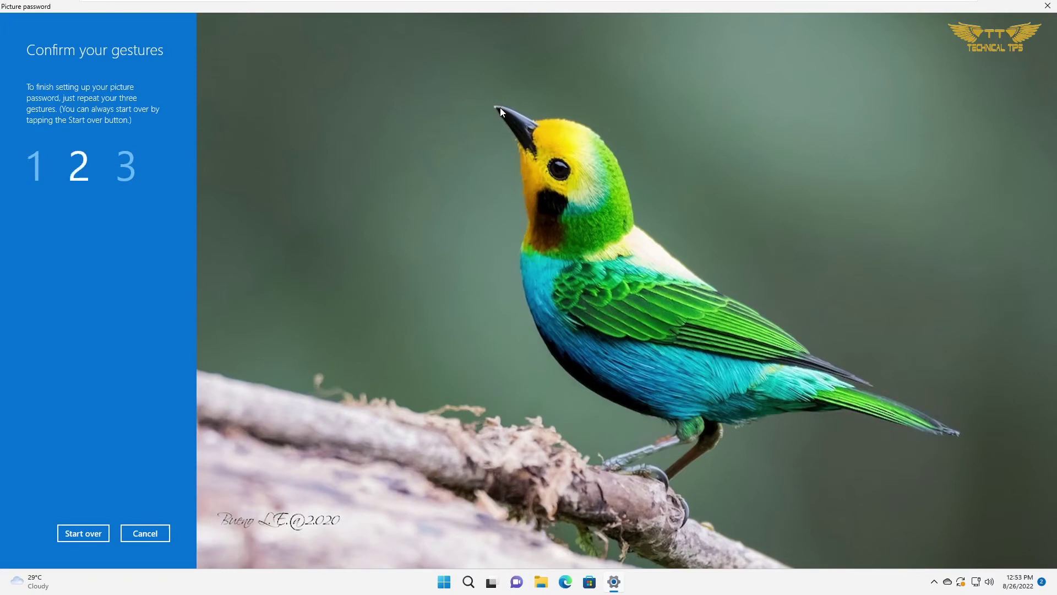
click(564, 166)
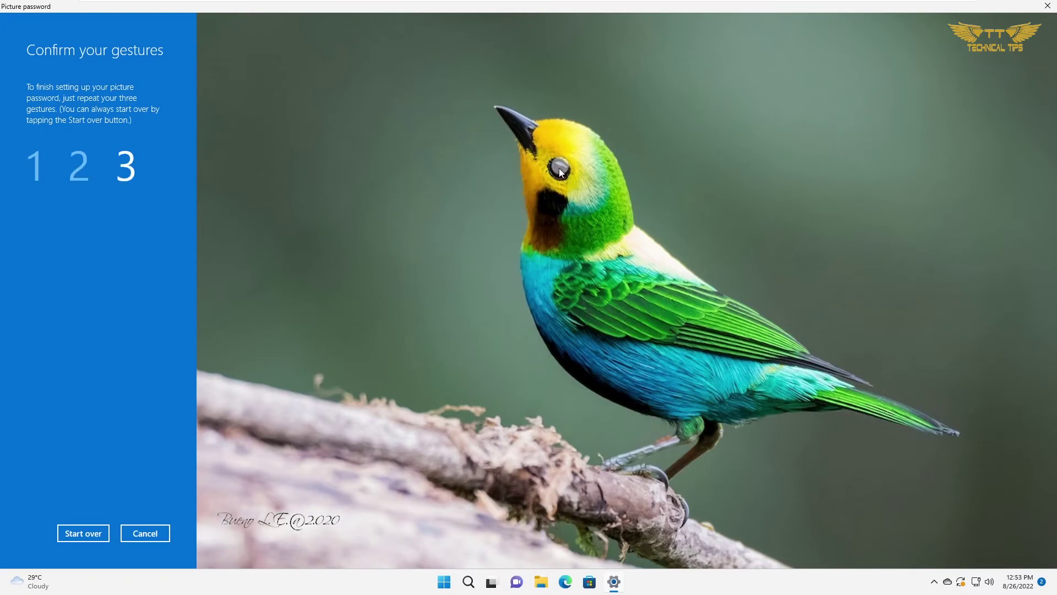
click(697, 427)
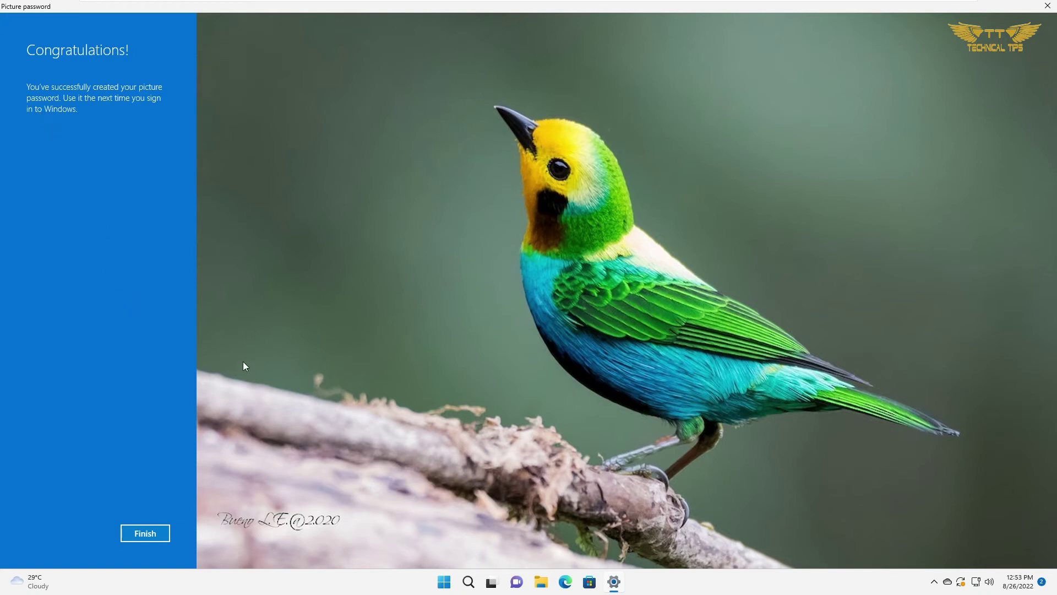
click(145, 533)
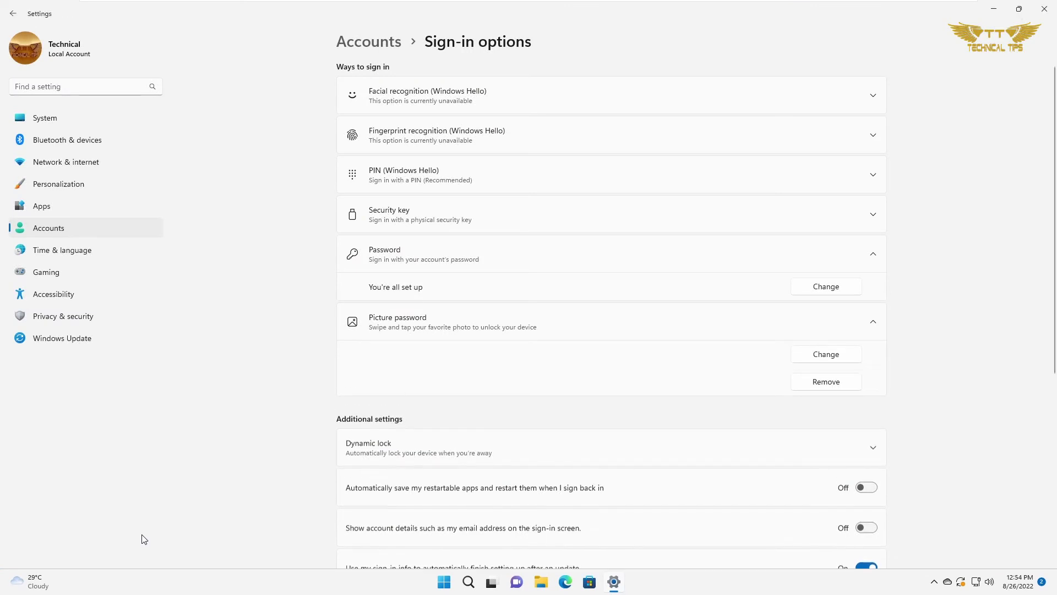
Step: Close Settings, sign out, and sign back in by drawing the gestures on the bird picture
click(1044, 9)
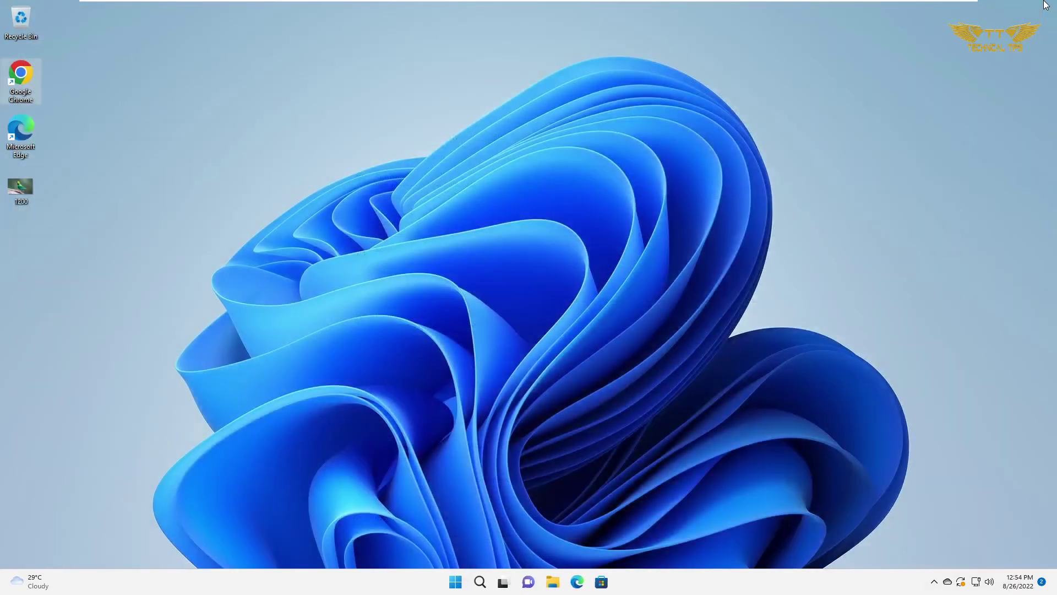
click(455, 582)
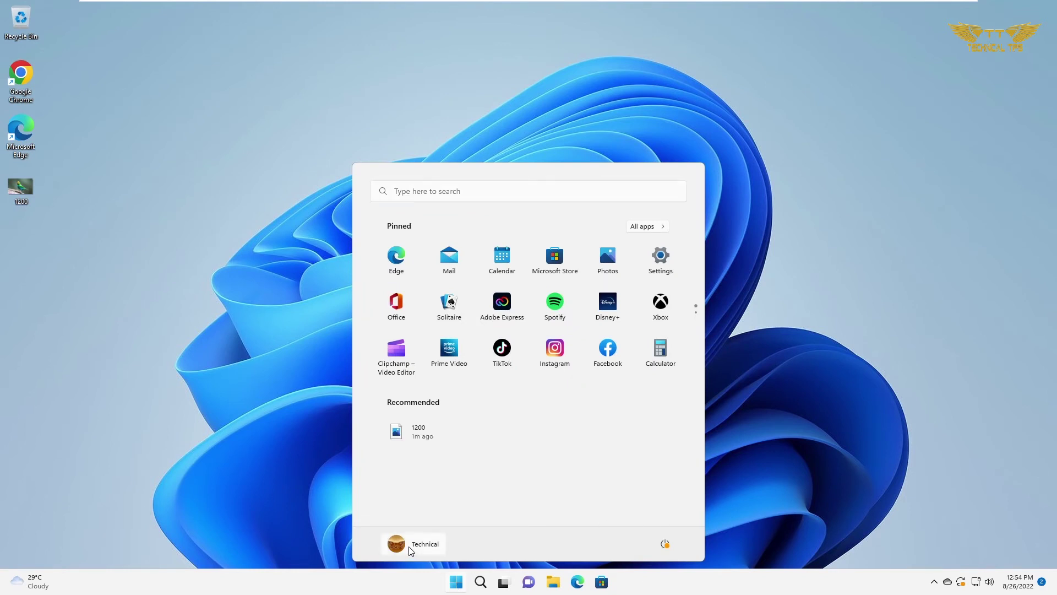
click(410, 549)
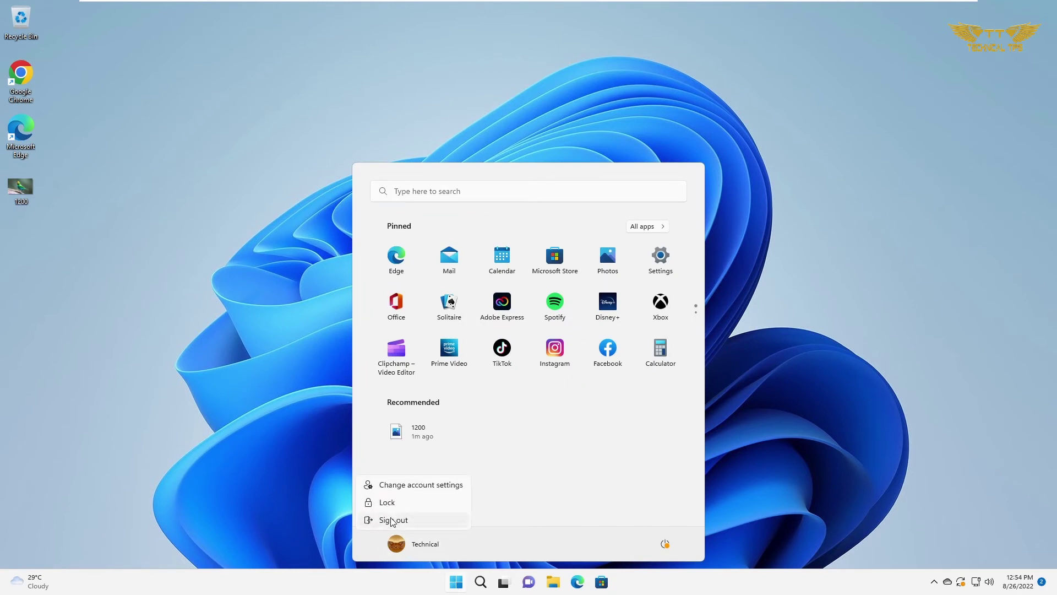
click(391, 524)
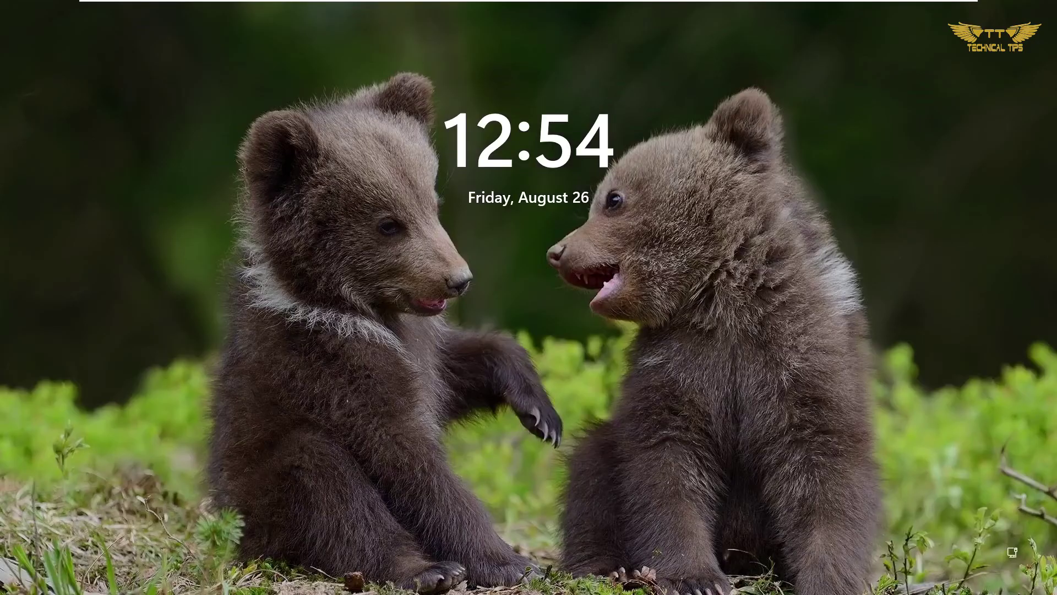
click(545, 382)
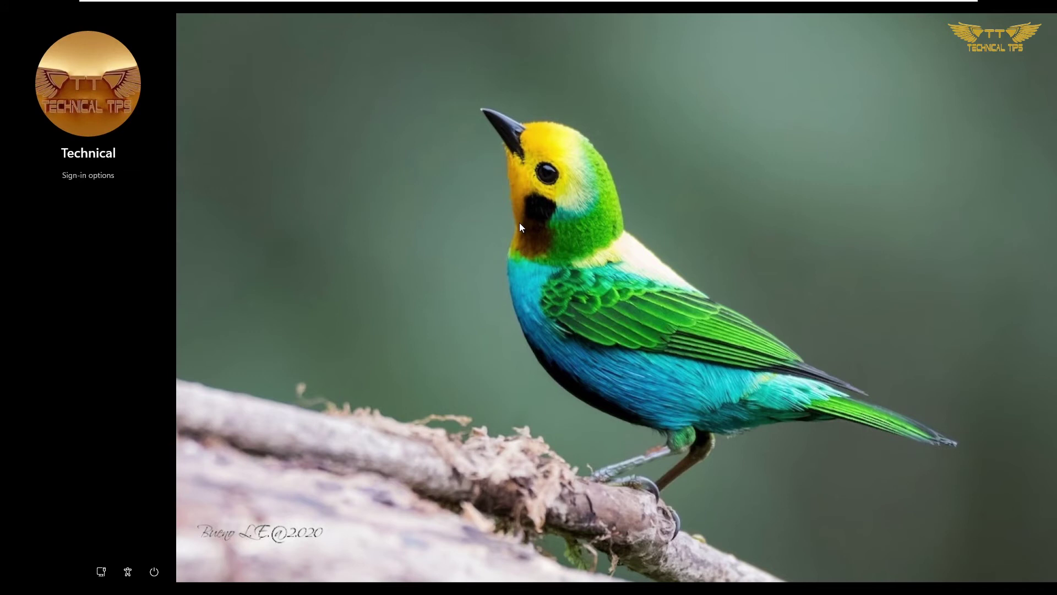
click(484, 111)
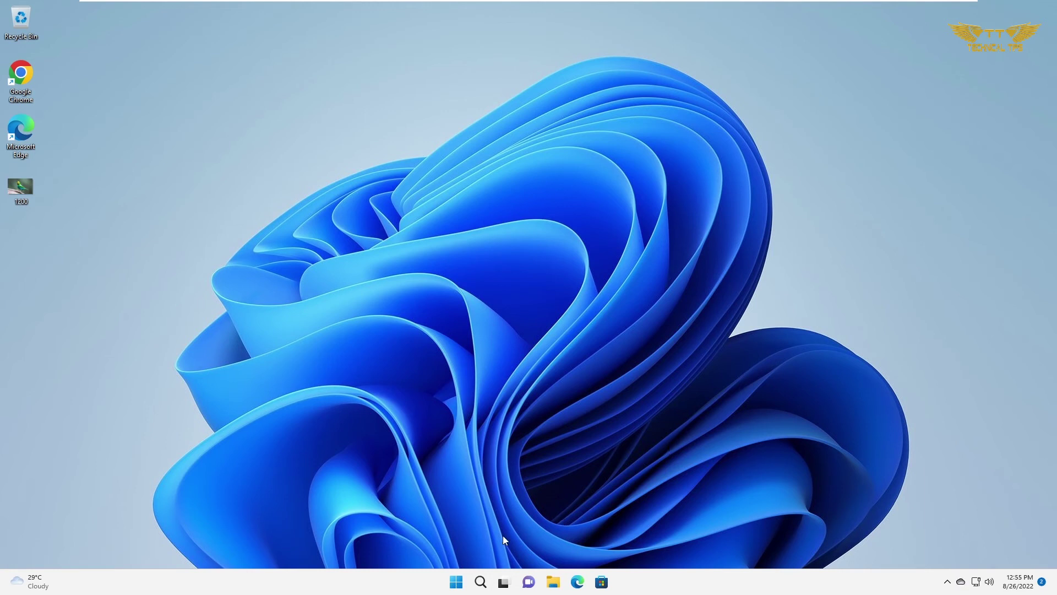
Step: Reopen Settings to Accounts > Sign-in options, remove the picture password, and close Settings
click(456, 582)
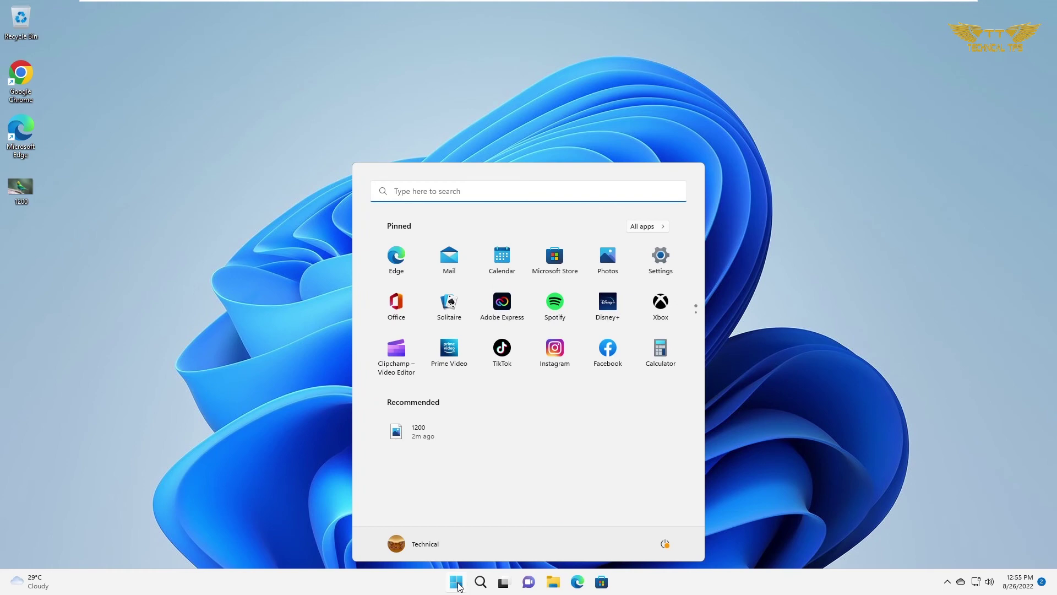
click(668, 266)
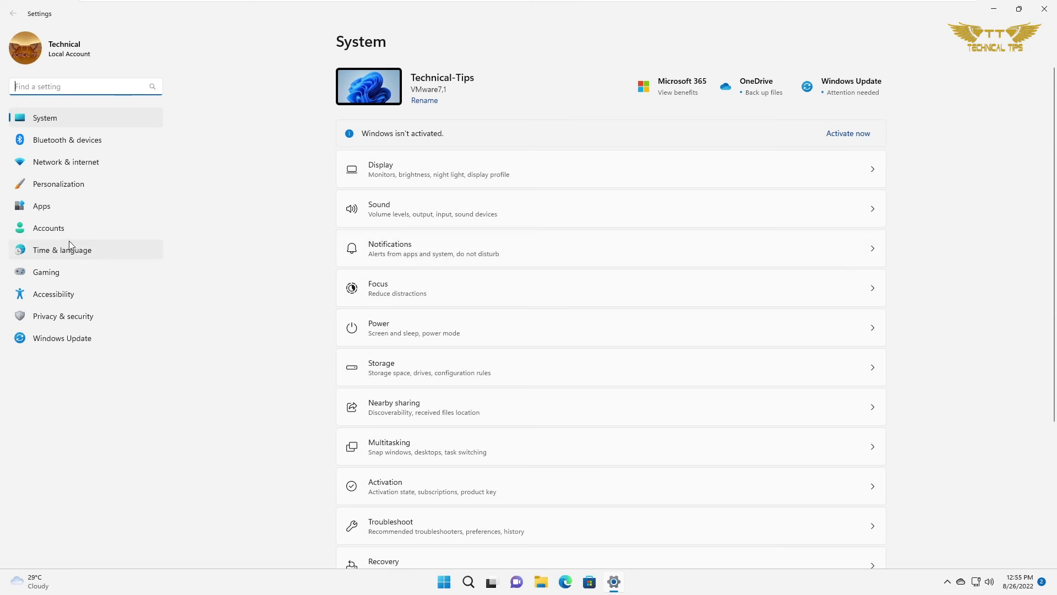
click(46, 235)
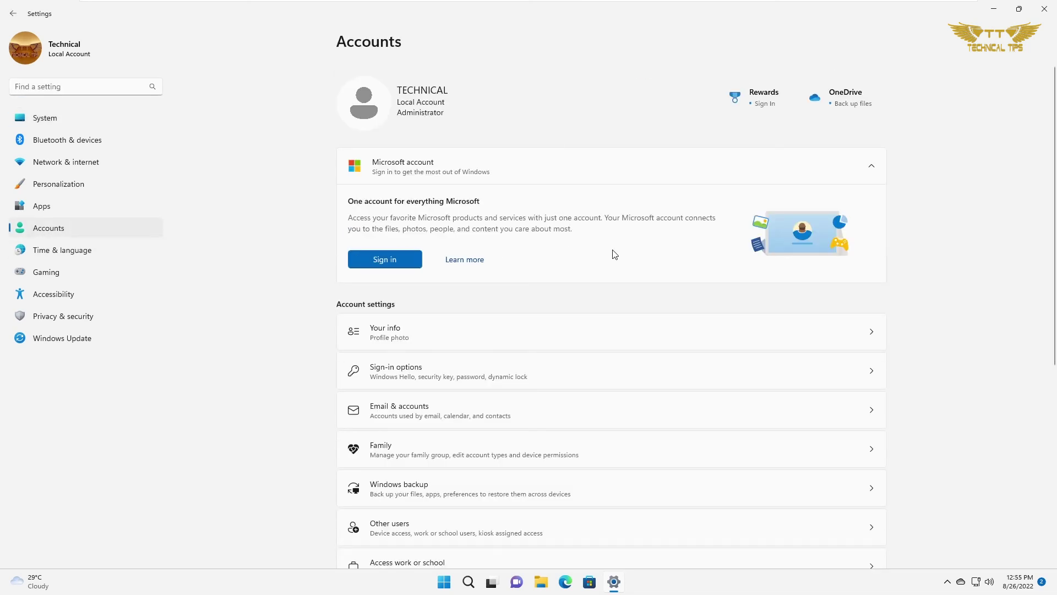
click(407, 380)
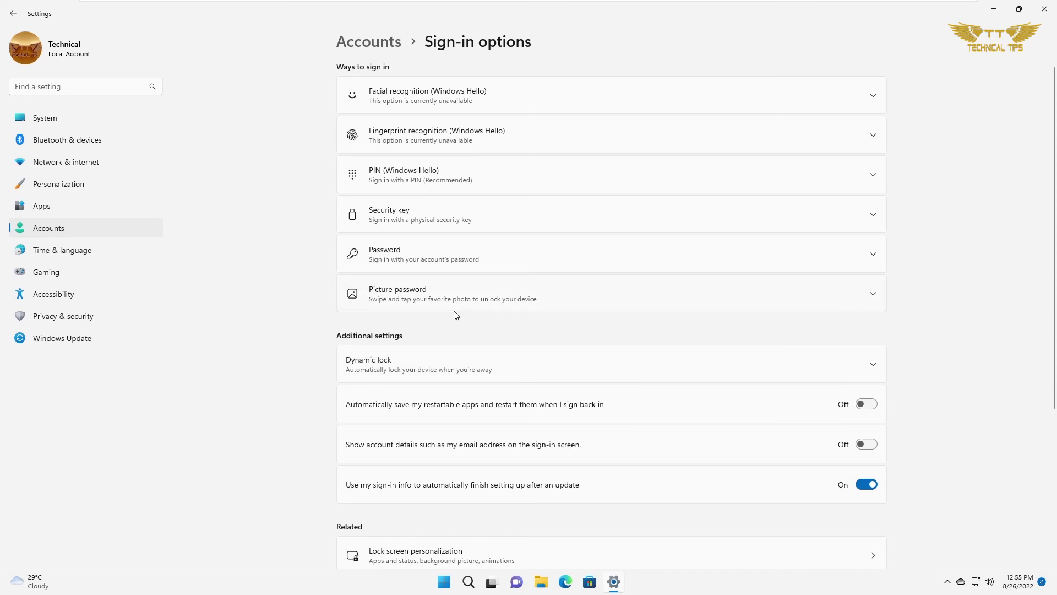
click(457, 292)
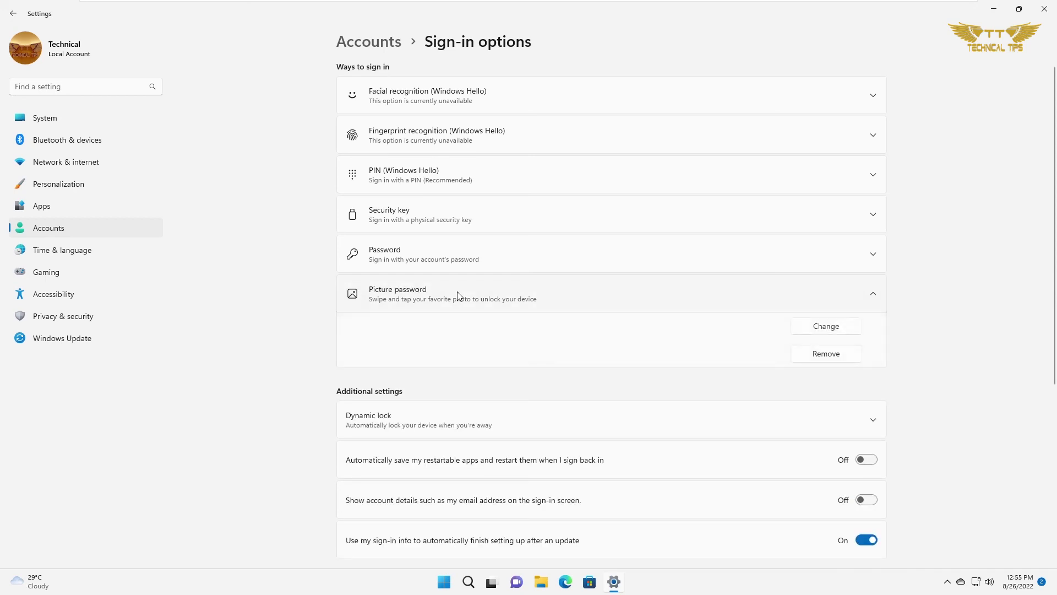
click(832, 355)
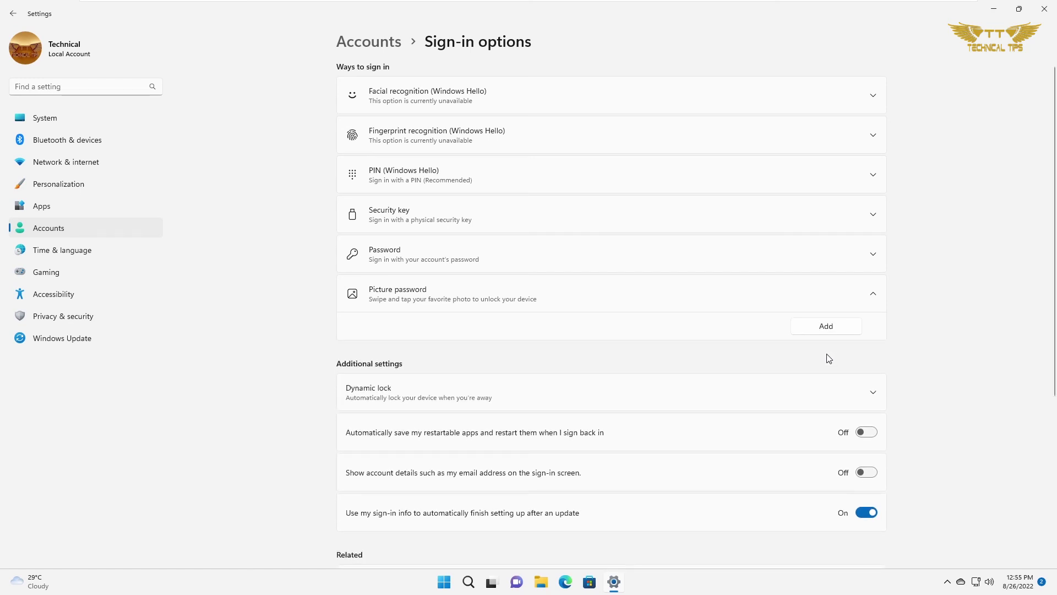
click(1043, 7)
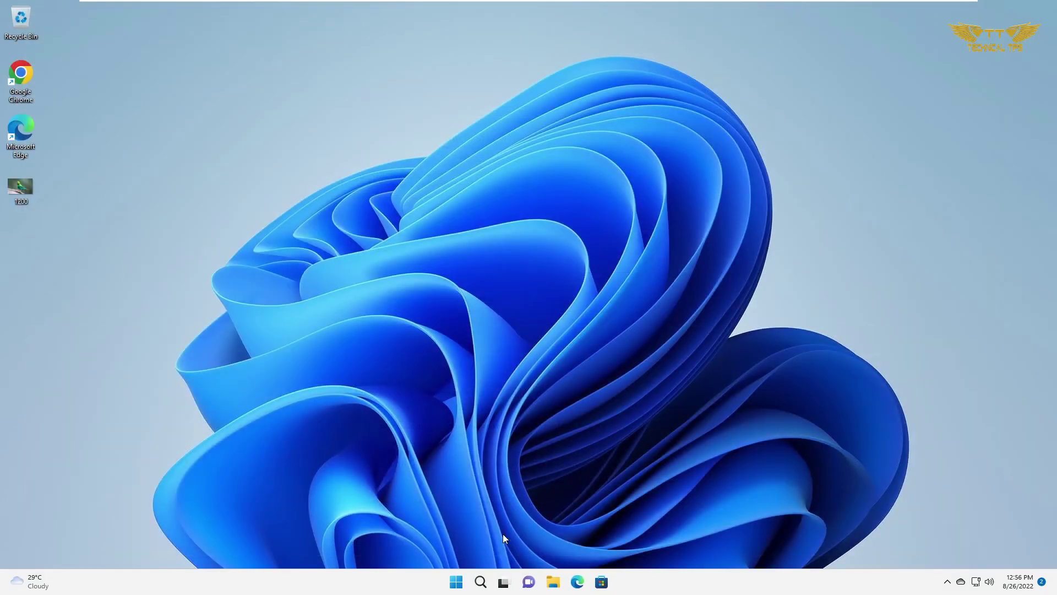
Step: Sign out from the Start menu and sign back in by entering the account password
click(456, 582)
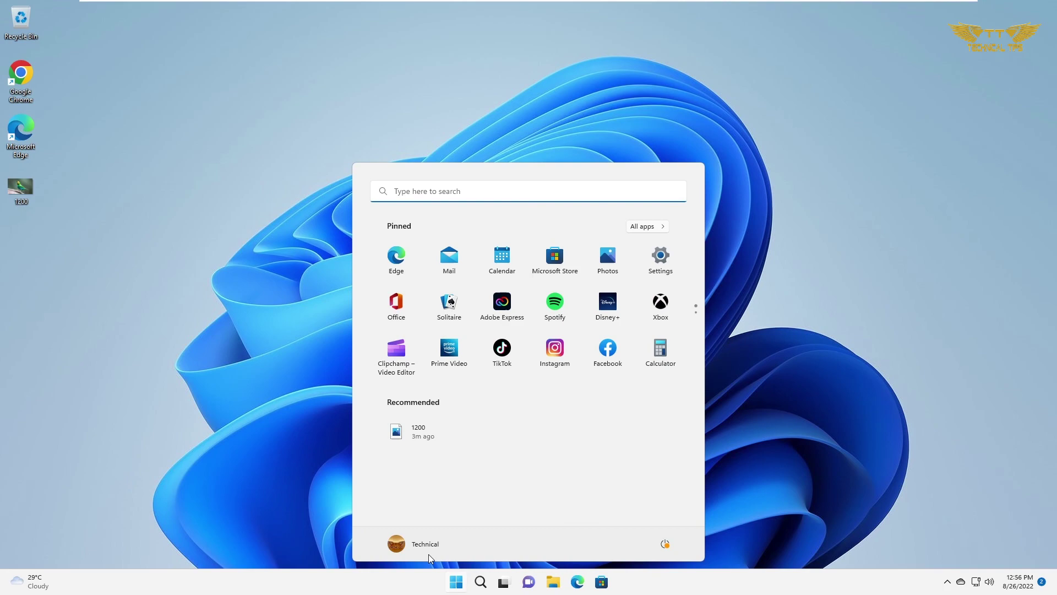
click(421, 545)
click(392, 520)
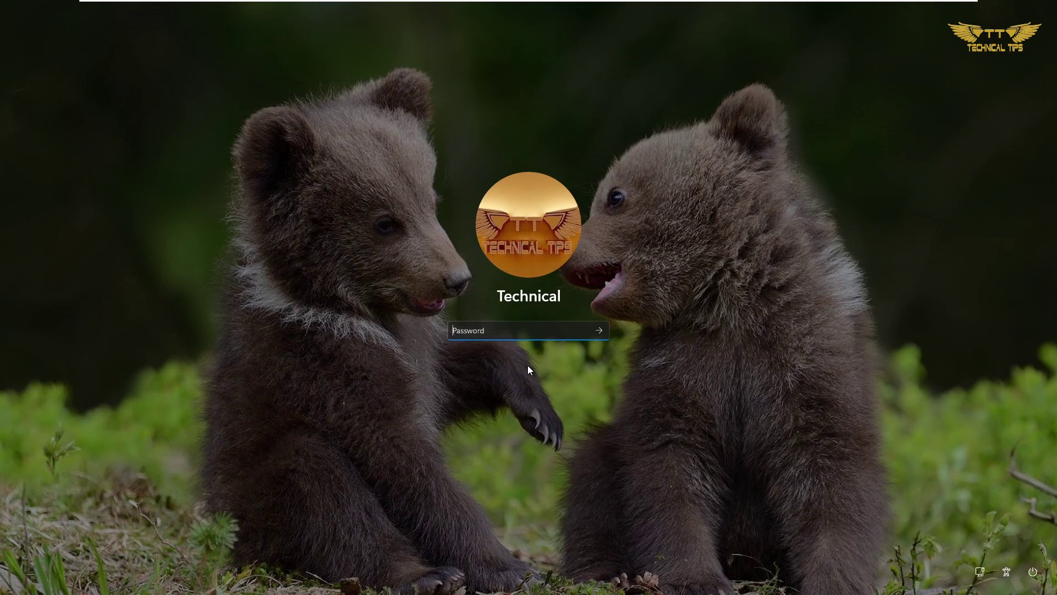
text(******)
key(Return)
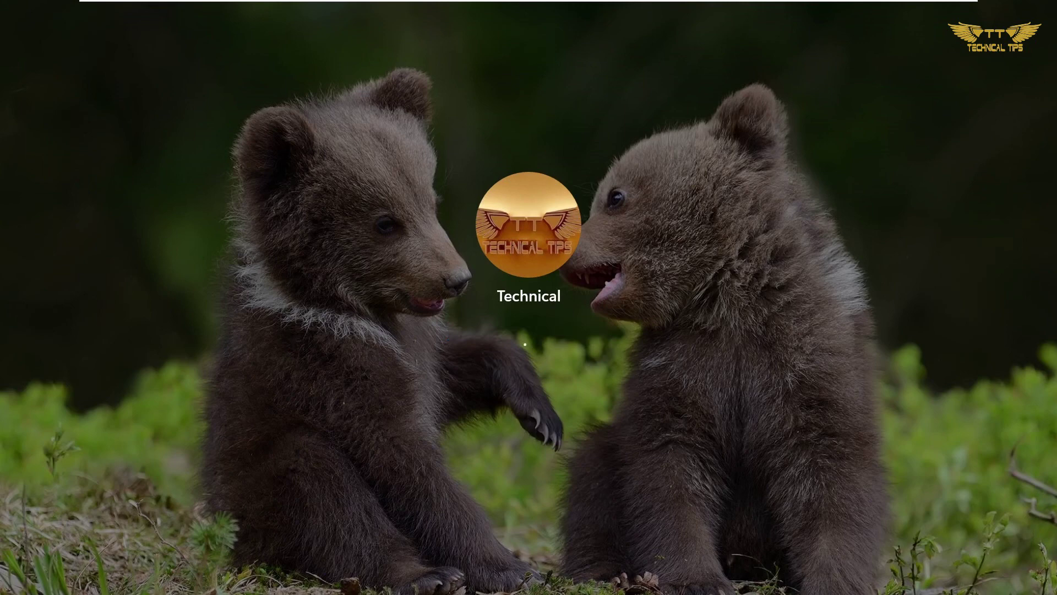